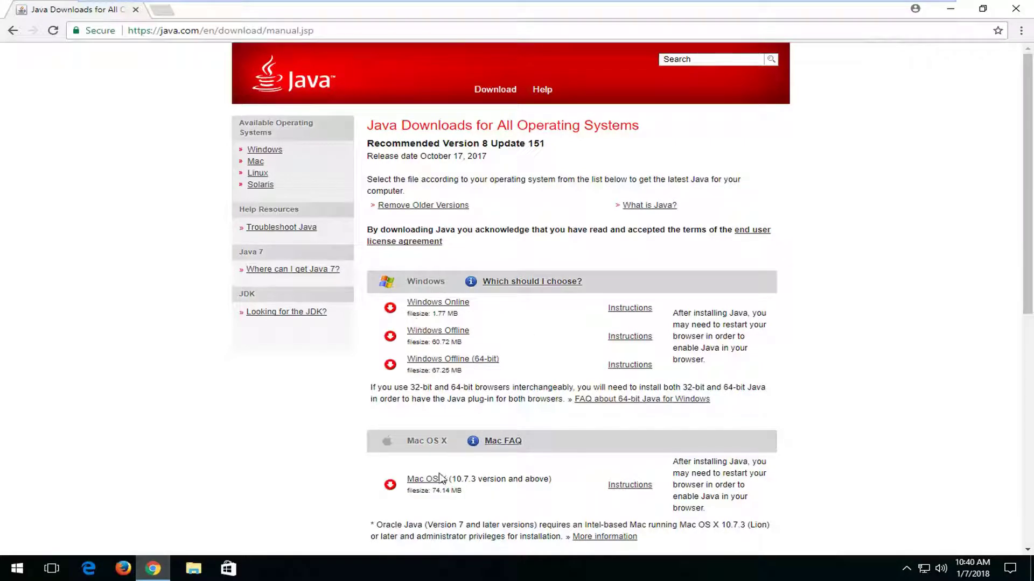
pyautogui.scroll(-1, 428, 404)
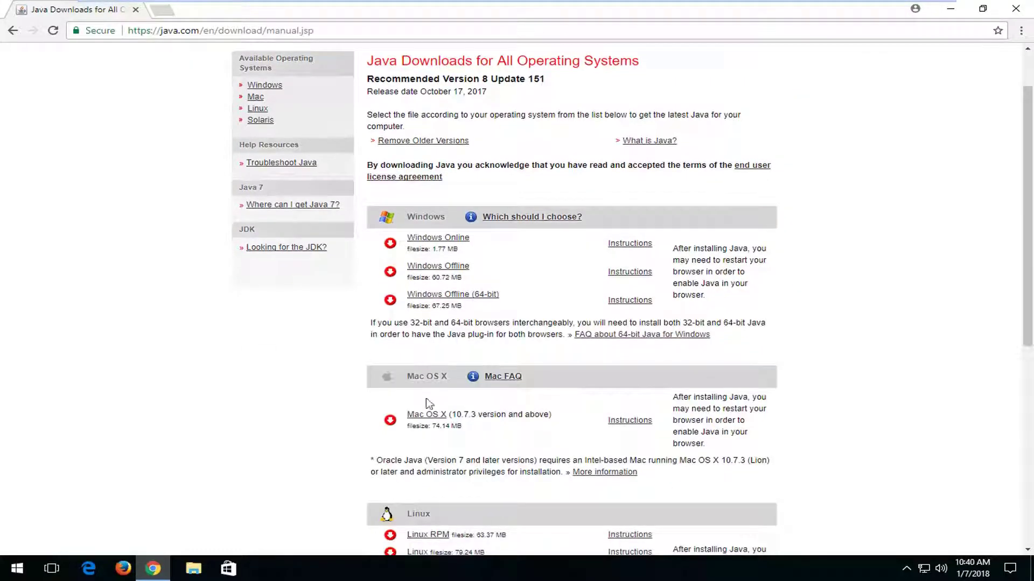
pyautogui.scroll(1, 434, 239)
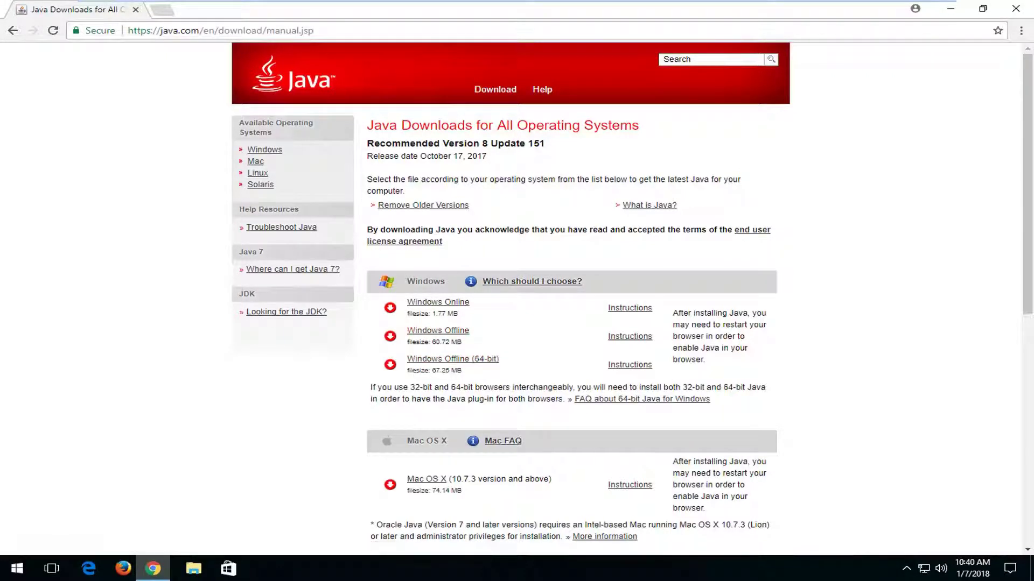
pyautogui.click(452, 360)
# - Download the Windows Online Java installer in Chrome and run it from the download shelf
pyautogui.click(436, 303)
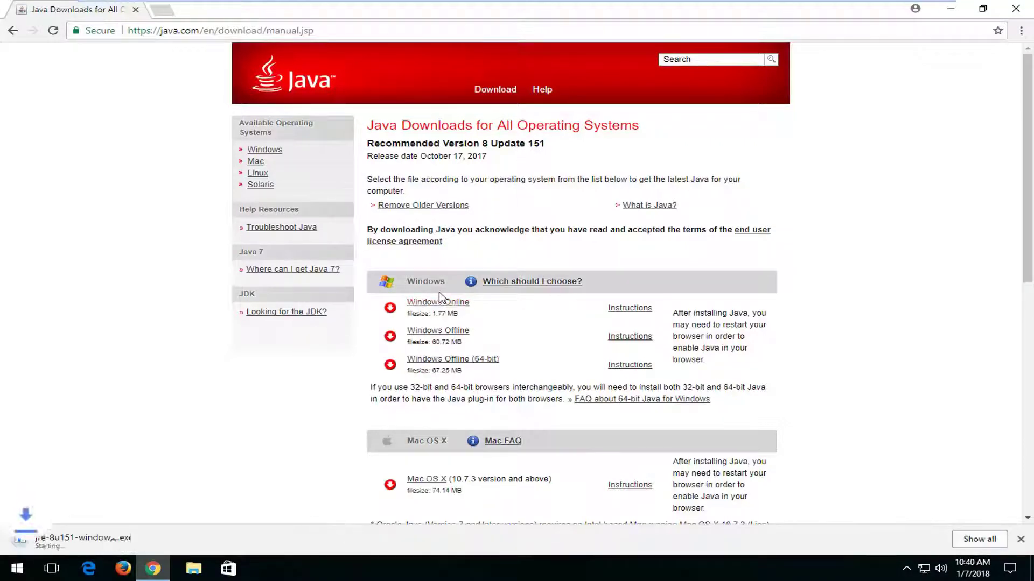
pyautogui.click(44, 542)
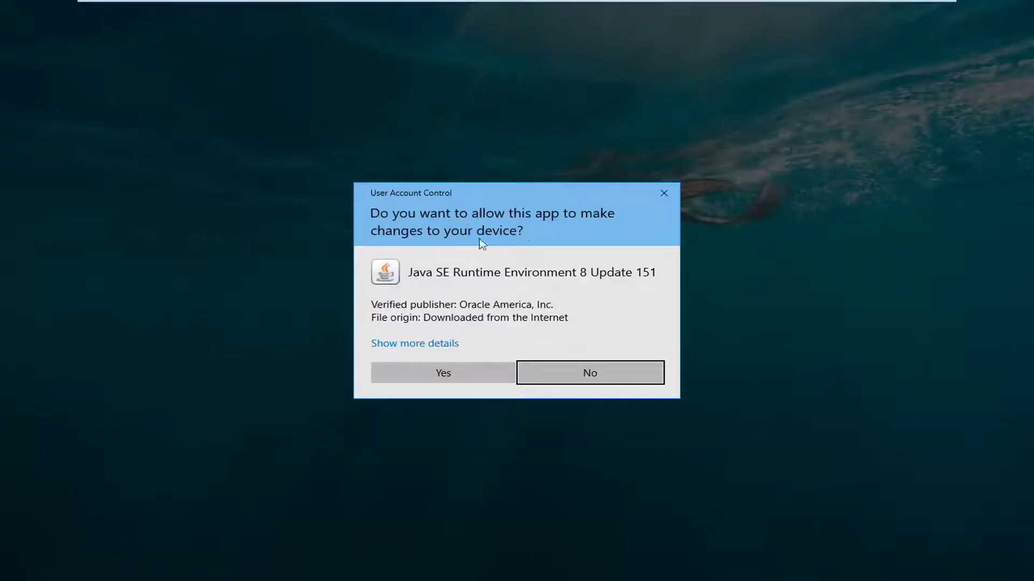
# - Allow the Java 8 Update 151 installer to make changes, then minimize Chrome
pyautogui.click(413, 383)
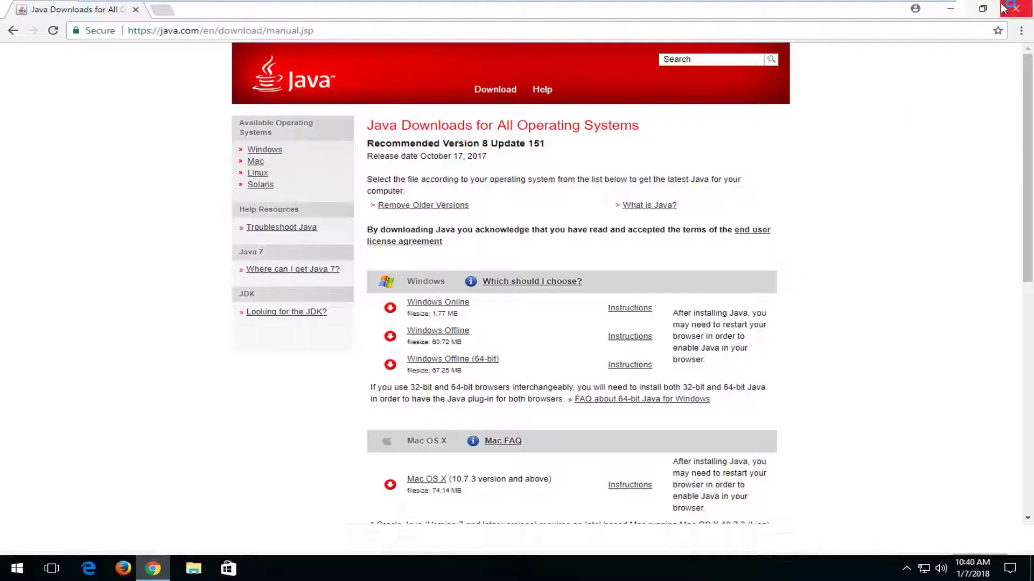
pyautogui.click(952, 12)
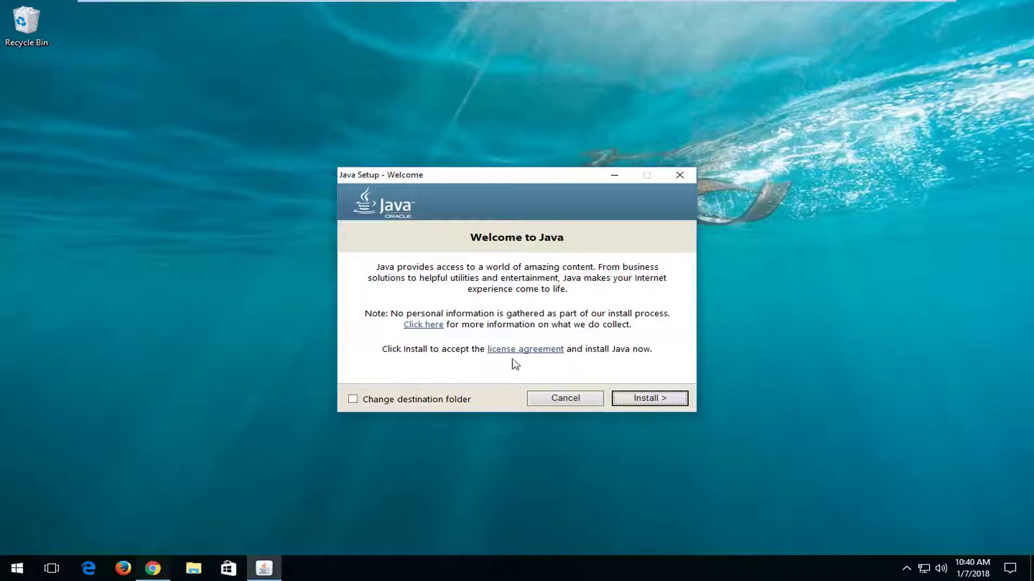
# - Accept the license in the Welcome to Java dialog and start the installation
pyautogui.click(643, 401)
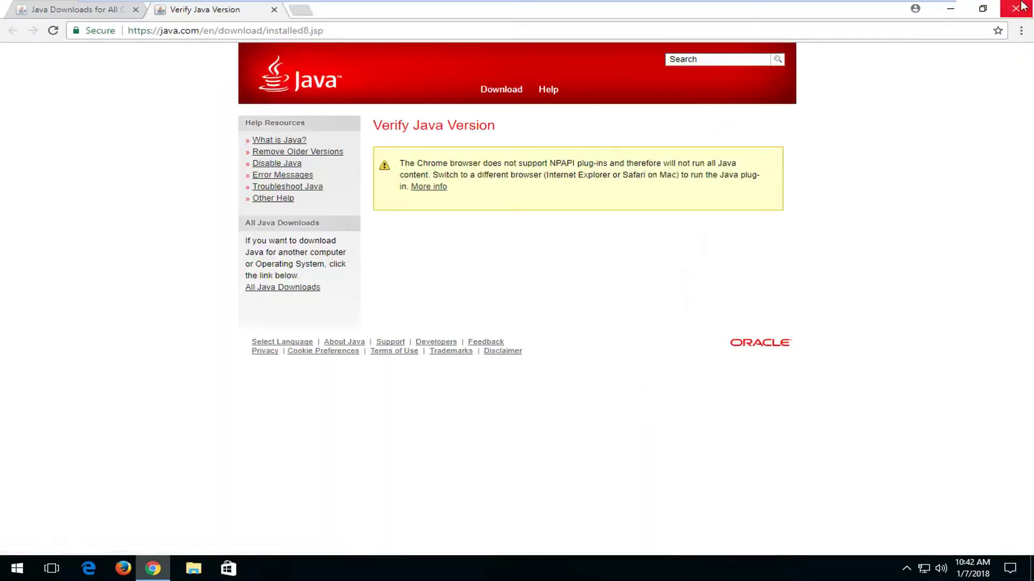
# - Minimize the Chrome window showing the Verify Java Version page
pyautogui.click(953, 12)
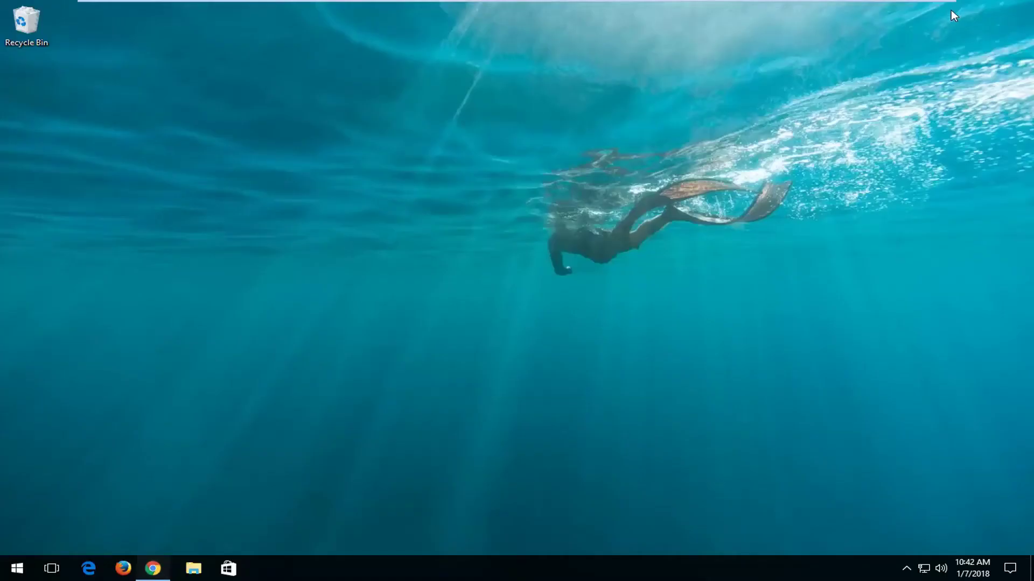